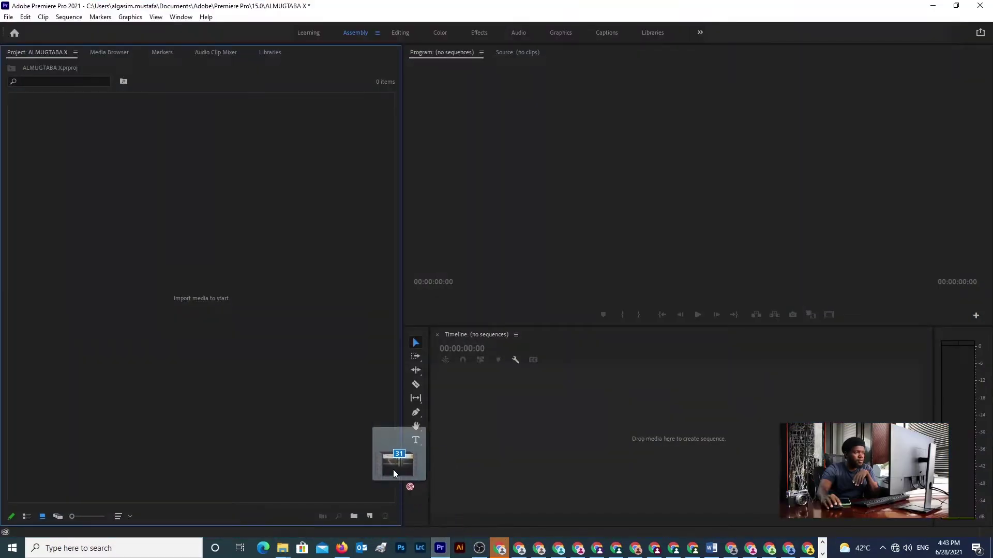
Import the 31 selected media files into the empty project
left_click_drag(266, 333, 254, 318)
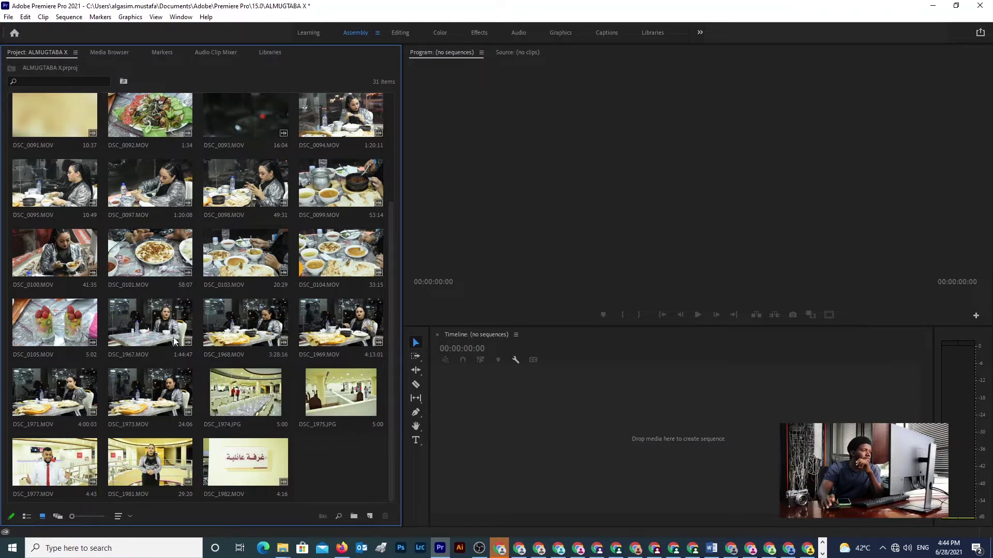
scroll(278, 319, "up", 3)
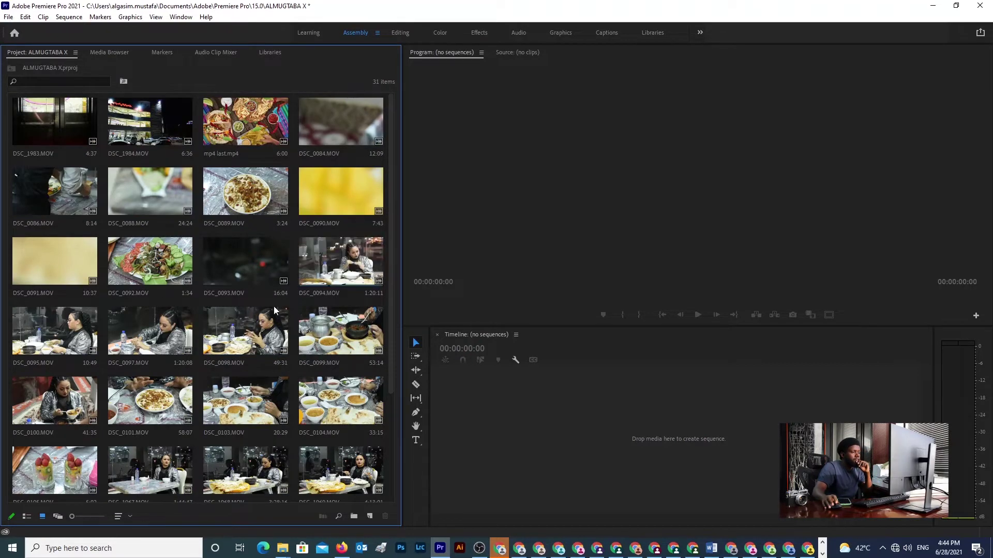
scroll(274, 309, "down", 3)
Open the DSC_1981.MOV clip in the Source monitor, play part of it and scrub back to about 00:00:04:34
left_click(147, 471)
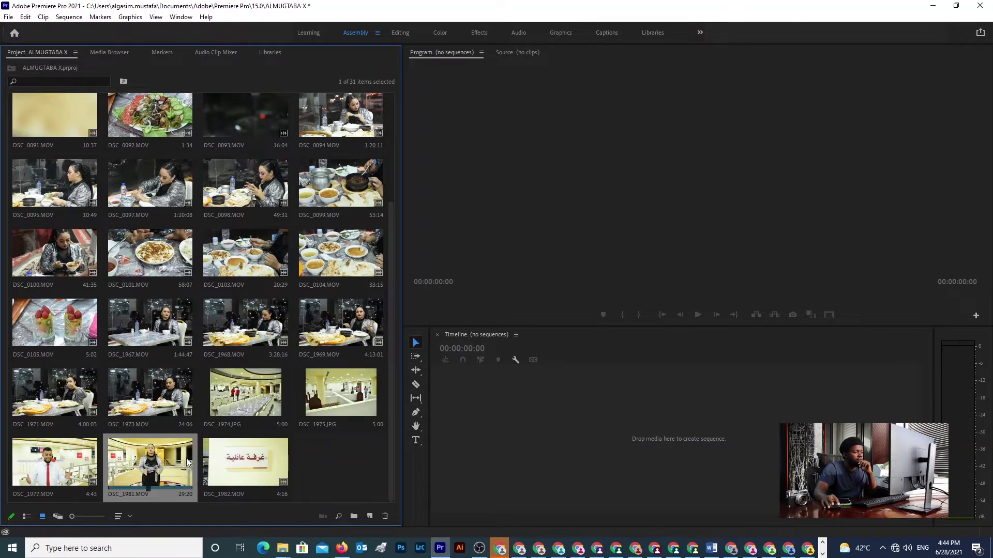
double_click(153, 468)
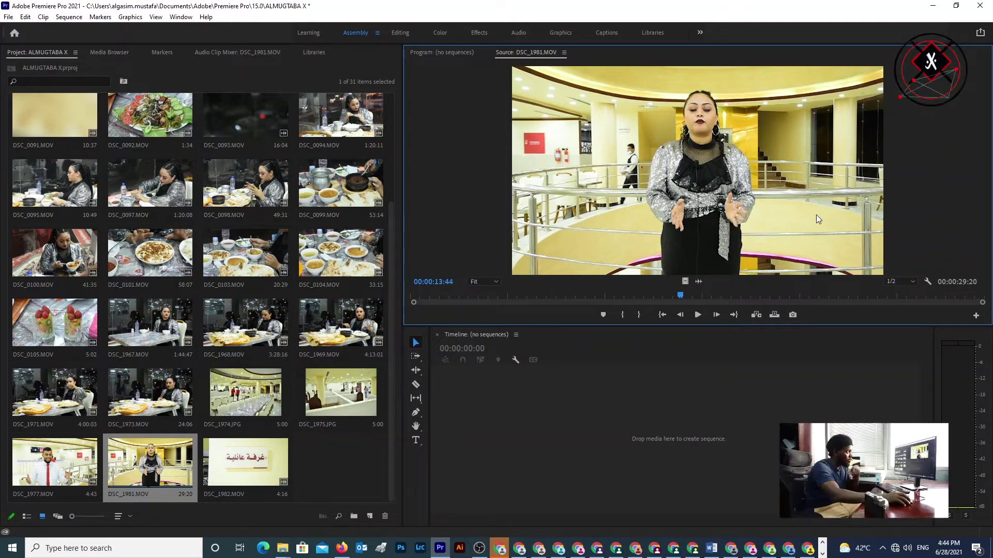
left_click(700, 314)
left_click(699, 315)
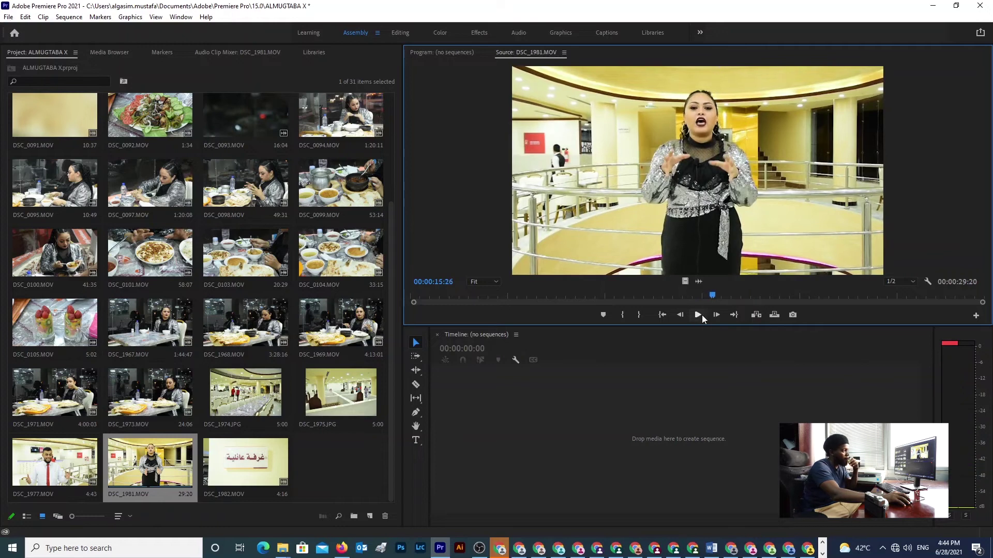
left_click_drag(711, 303, 504, 310)
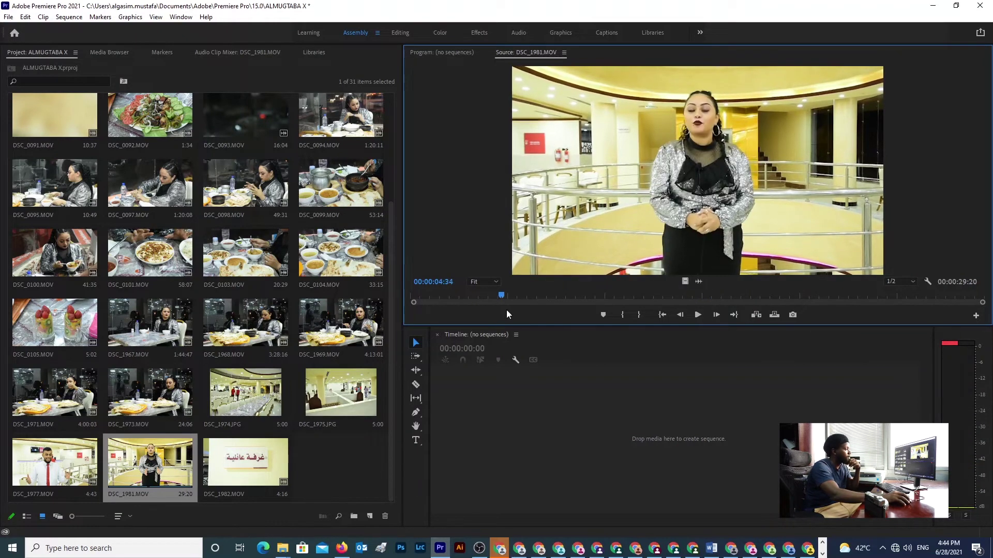
Create a sequence from DSC_1981.MOV by placing the clip at the start of the empty timeline, and play it briefly
left_click(172, 468)
left_click_drag(479, 438, 537, 432)
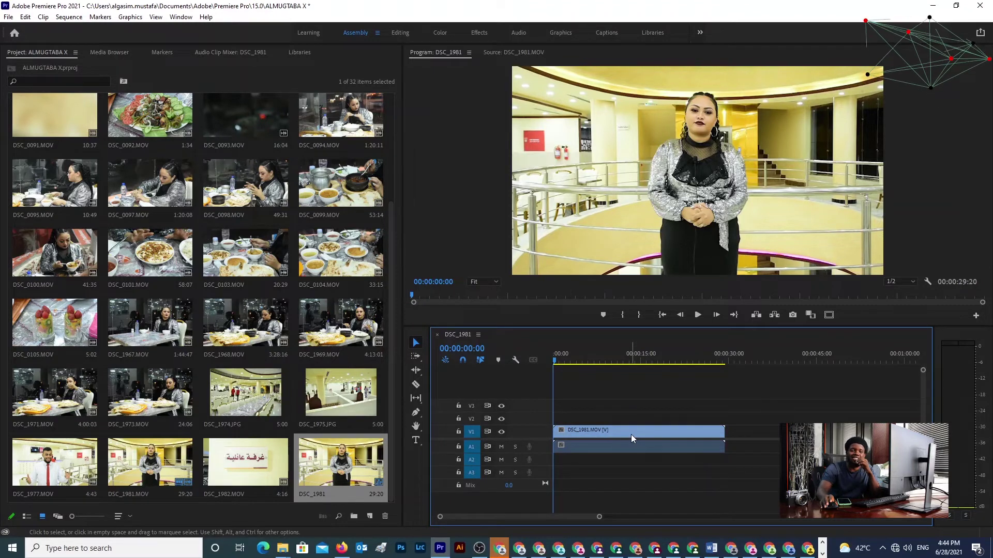
key("space")
Unlink the audio and video of the DSC_1981.MOV clip in the timeline
left_click(600, 431)
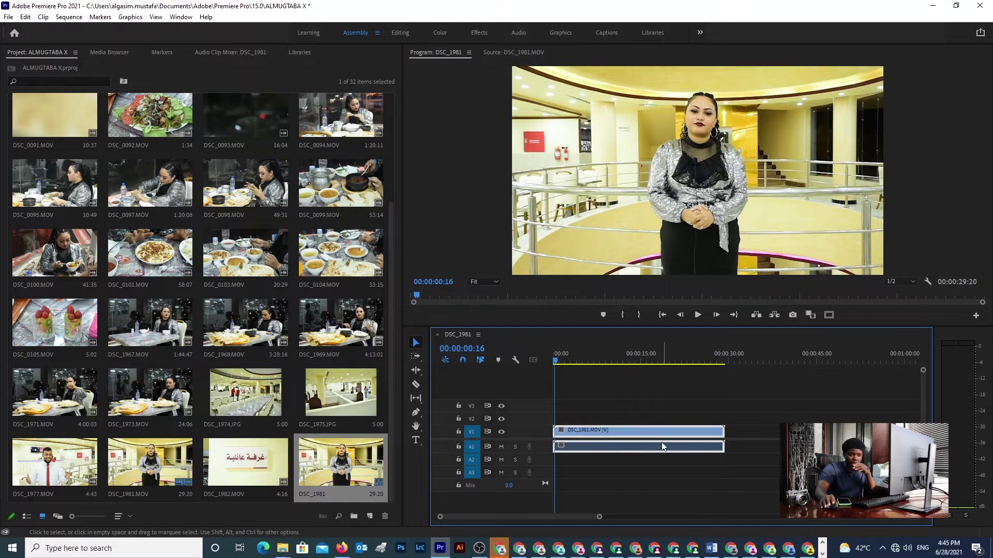
right_click(639, 433)
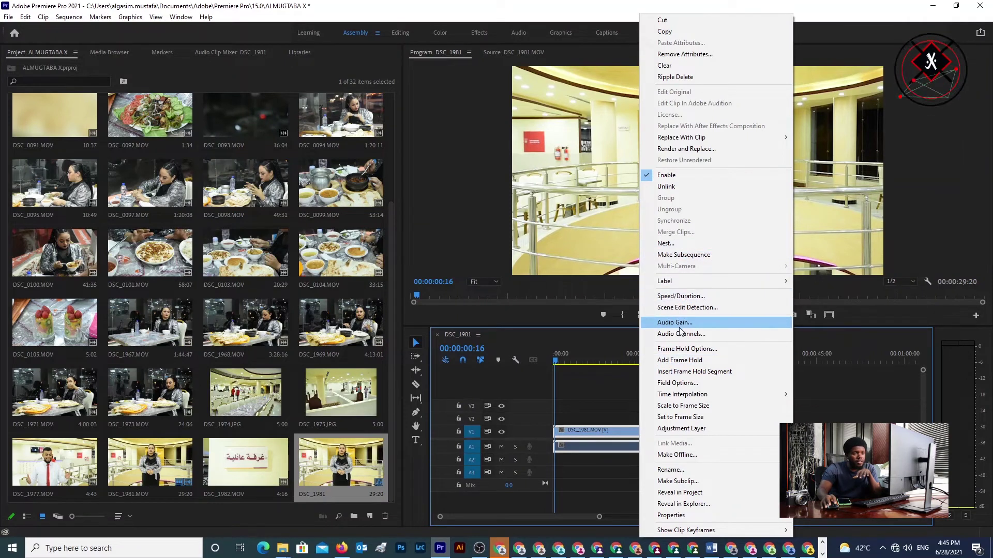
left_click(666, 187)
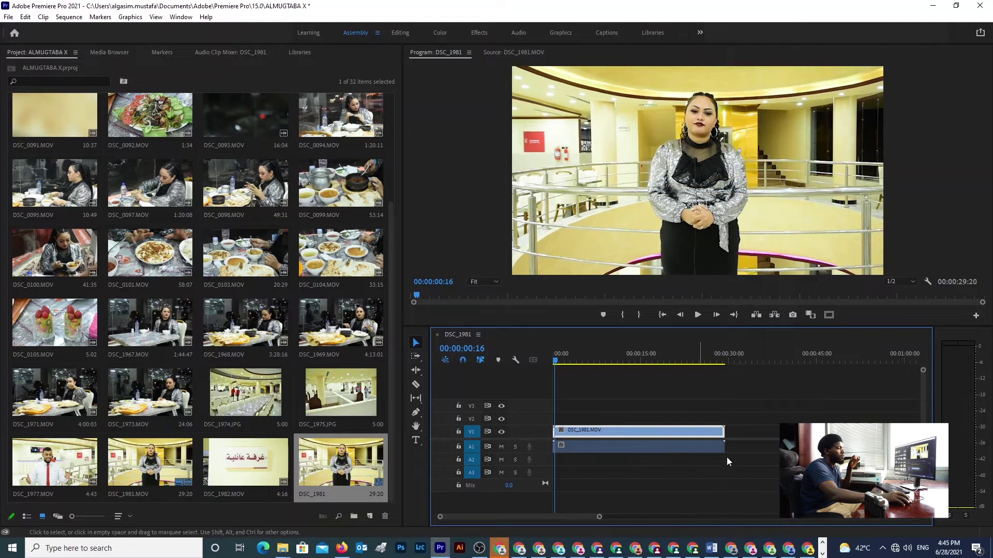
Try selecting the unlinked video and audio clips separately and deleting only the audio
left_click(699, 448)
left_click(668, 431)
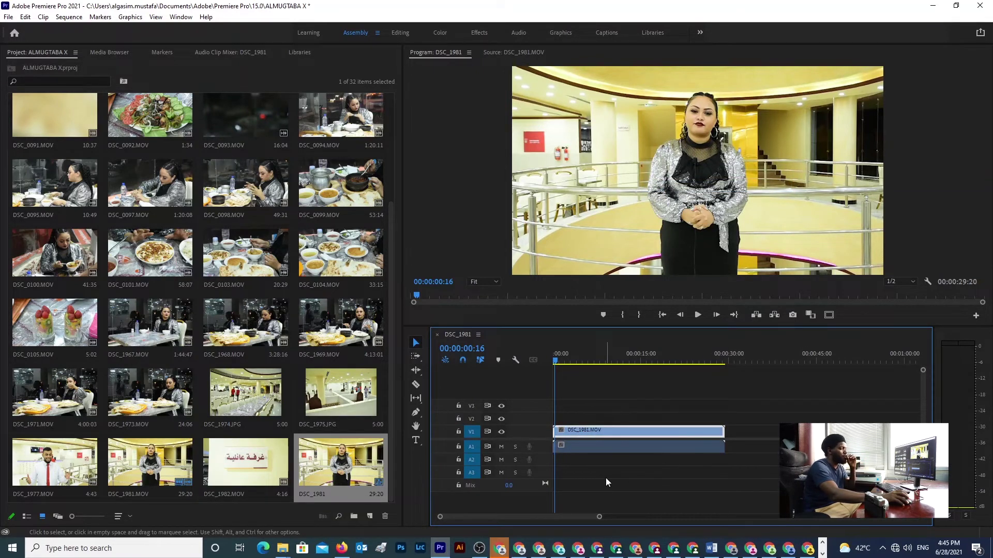
left_click_drag(763, 463, 646, 445)
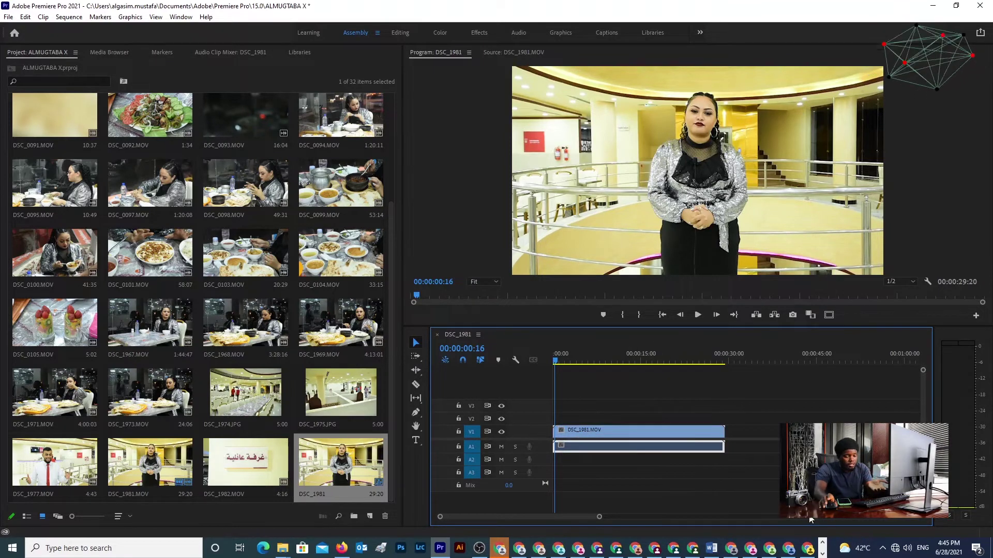
key("Delete")
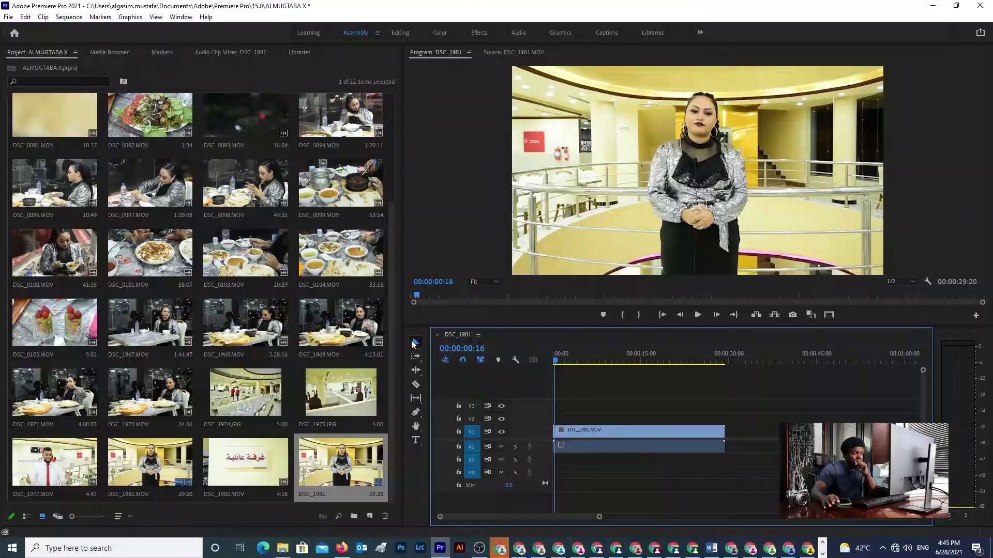
Split the DSC_1981.MOV video at 00:00:00:16 with the Razor tool and delete the short opening piece
left_click(415, 385)
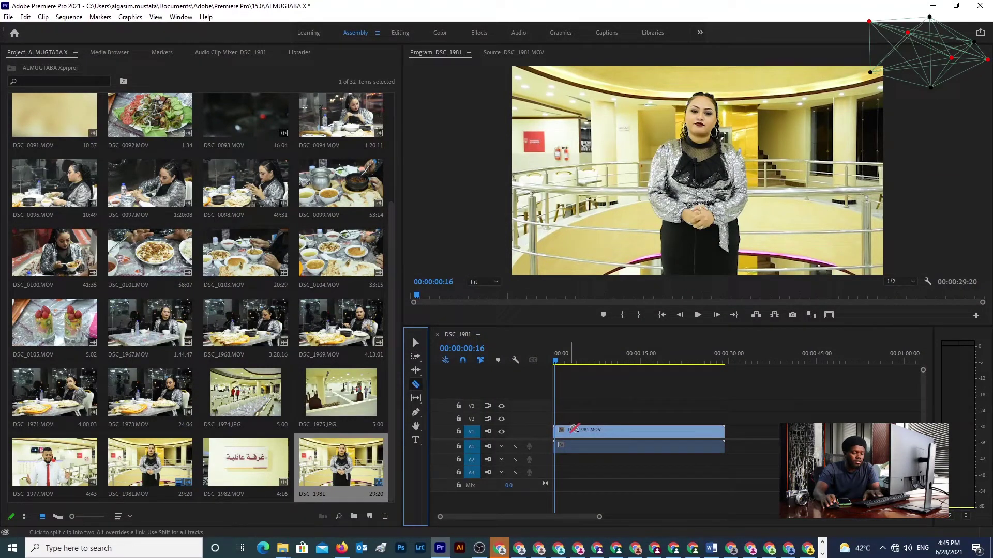
key("=")
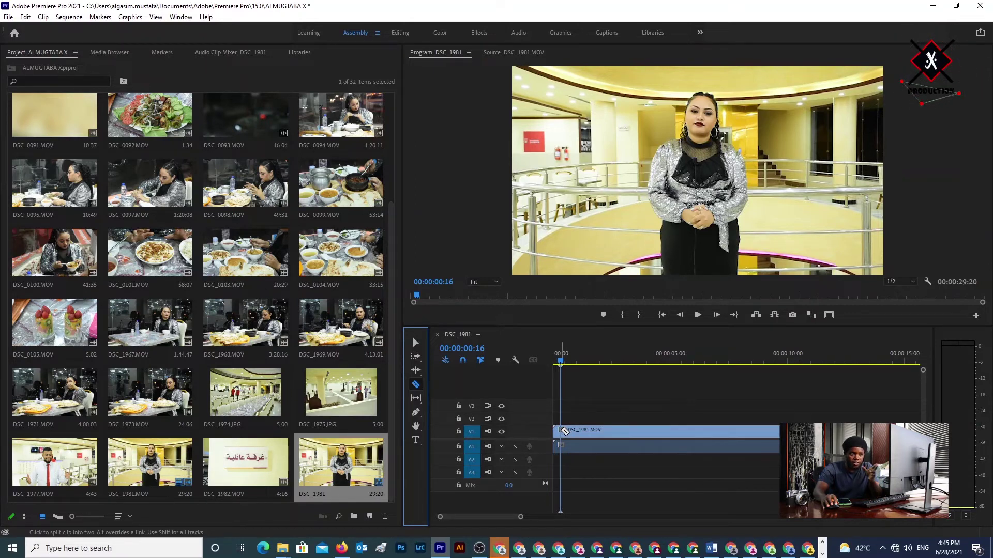
left_click(564, 431)
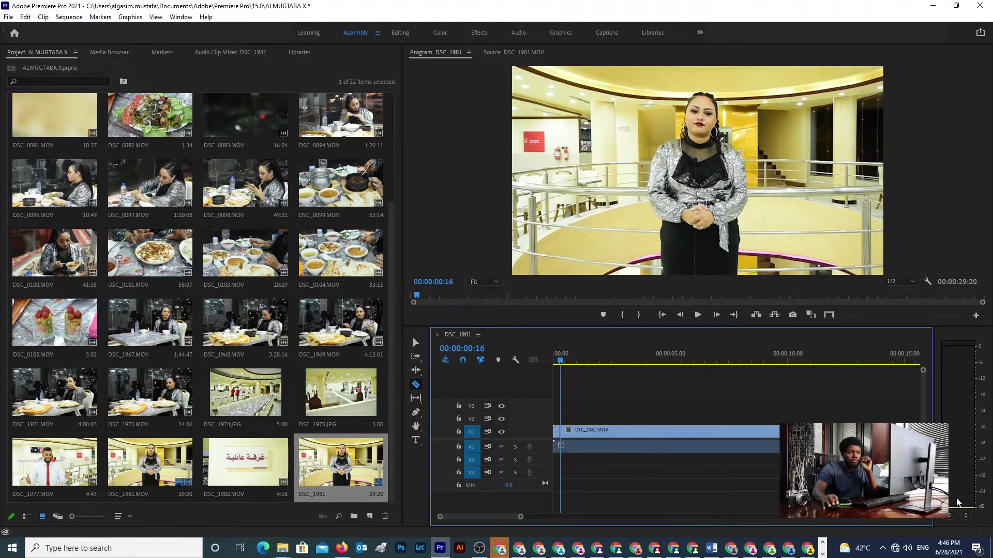
left_click_drag(561, 360, 572, 376)
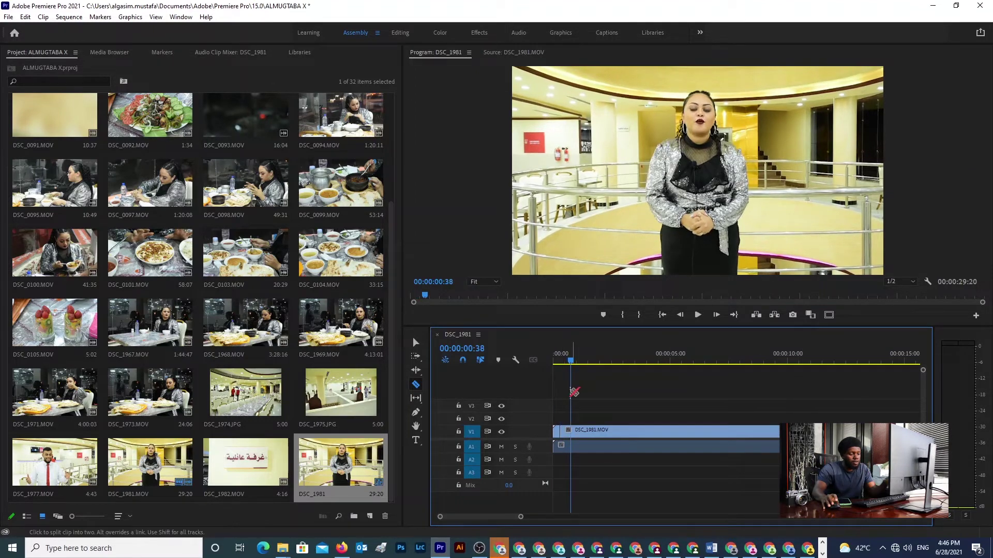
key("v")
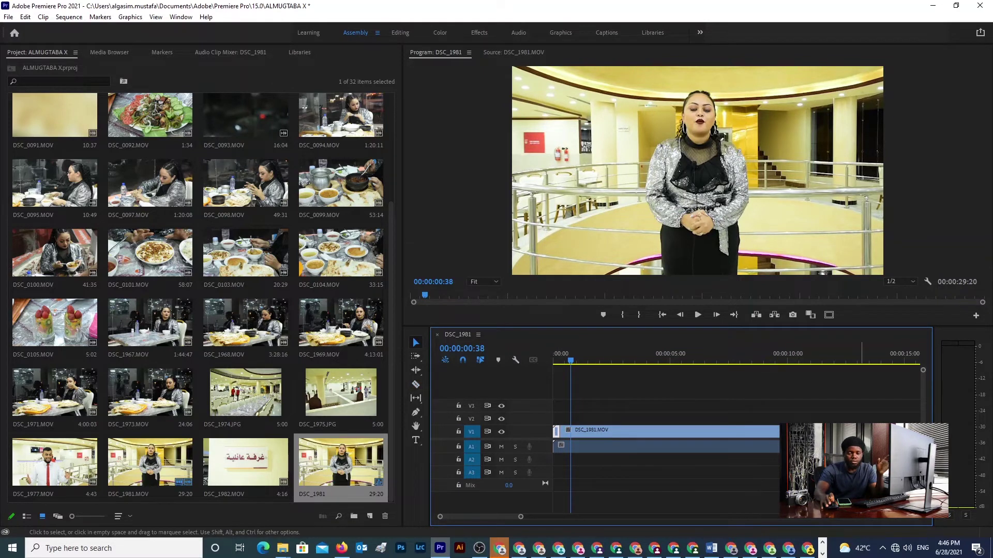
Play the start of the sequence to check the trimmed opening, and return the playhead to about 00:00:00:08
left_click(557, 359)
key("space")
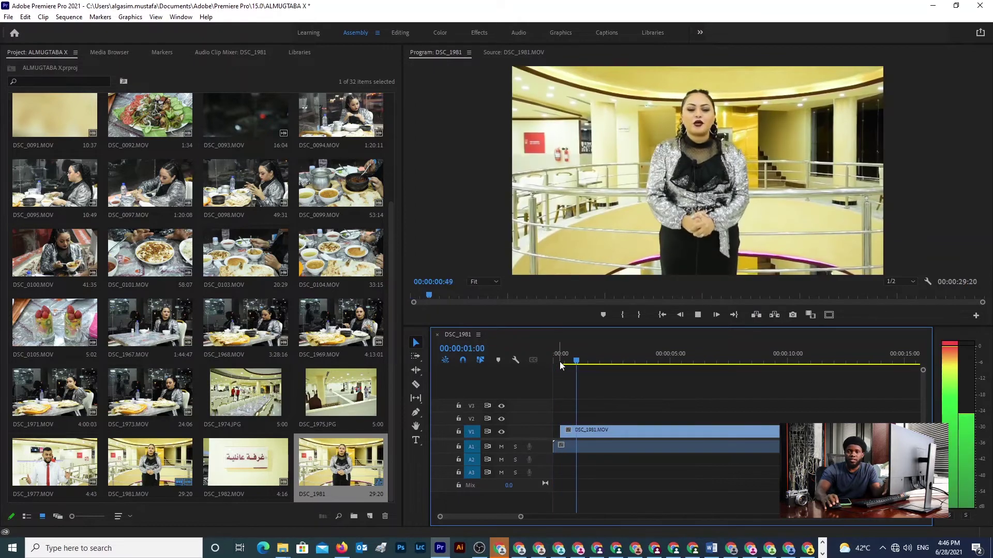
key("space")
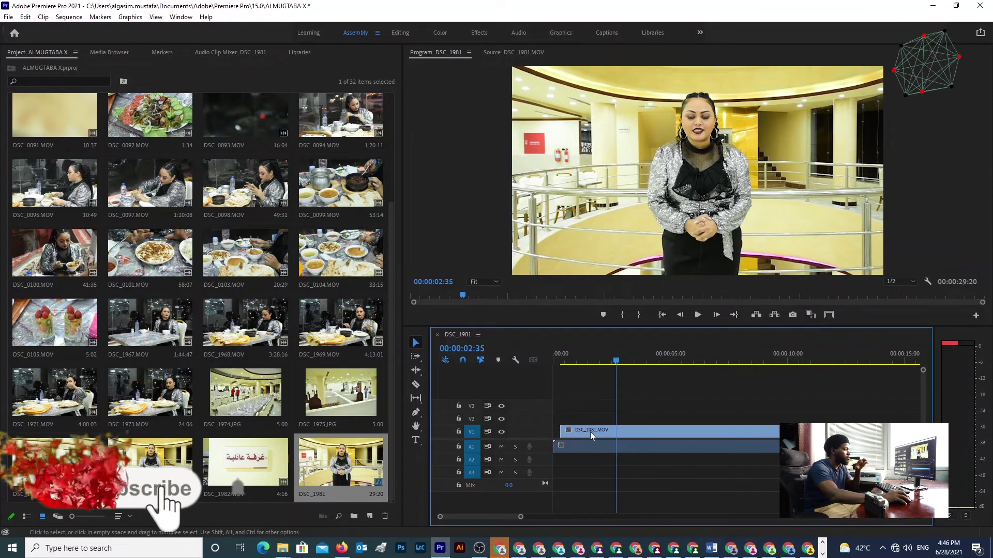
left_click(562, 362)
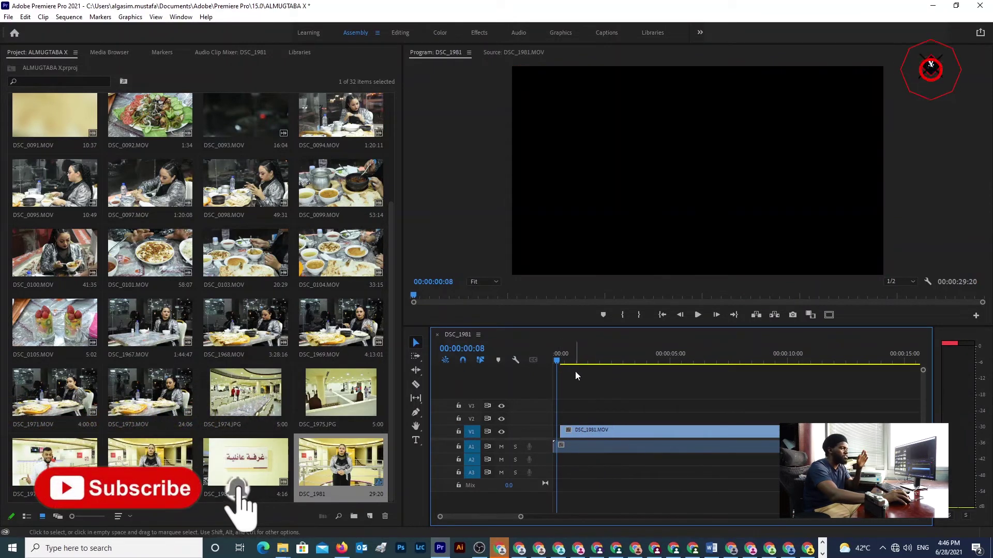
Try splitting both the video and audio of DSC_1981.MOV at 00:00:01:47 with the Razor tool, and play past that point
left_click(598, 359)
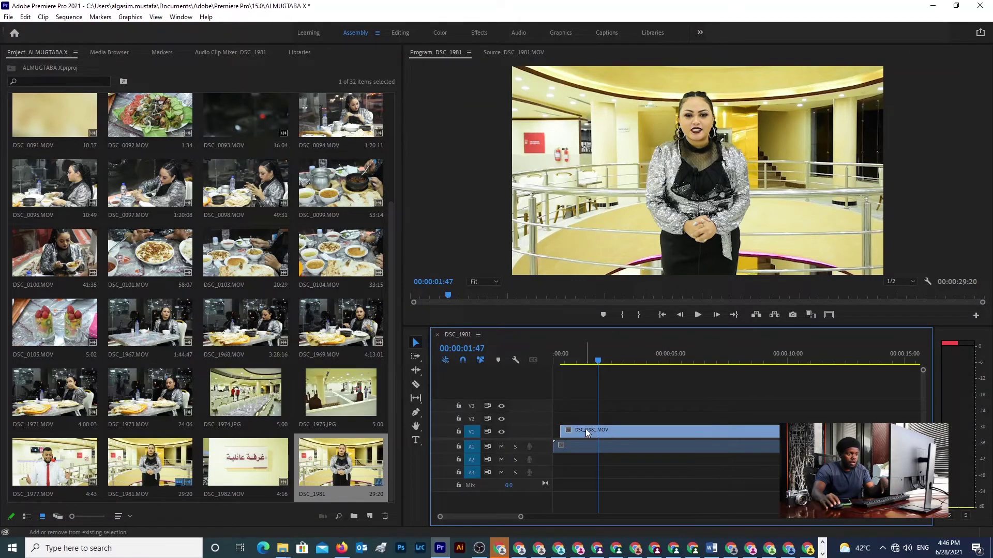
left_click(416, 384)
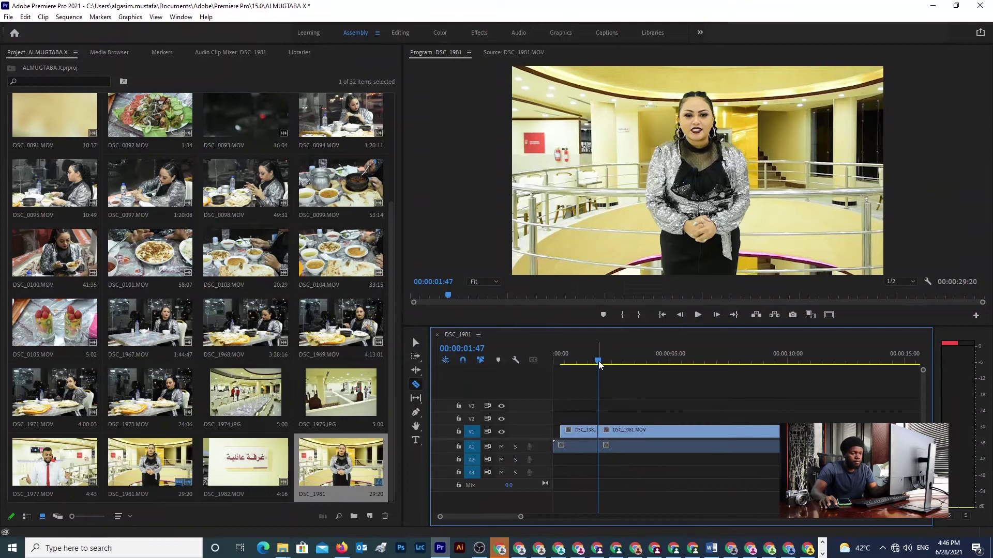
key("space")
key("space")
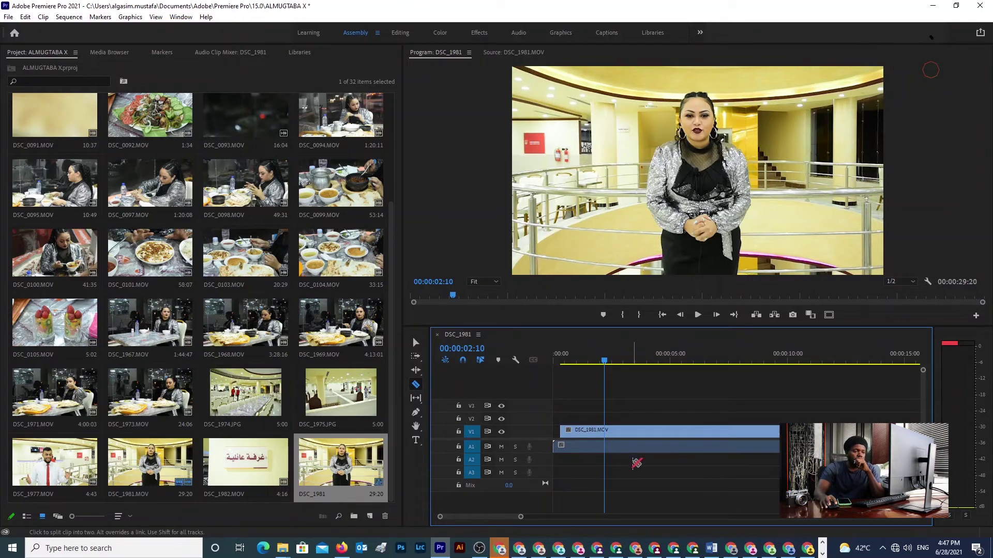
left_click(602, 361)
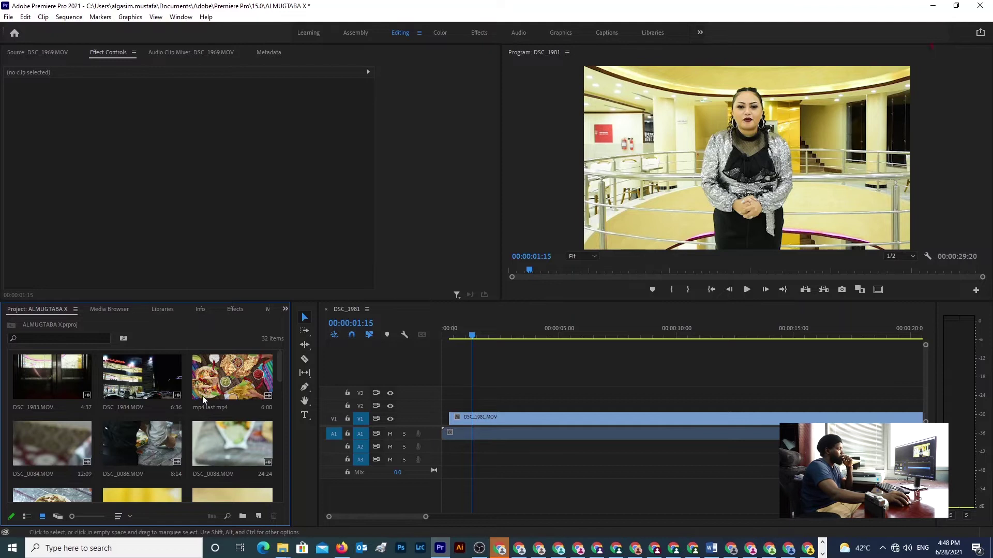
Browse the project clips and open DSC_0086.MOV in the Source monitor
scroll(213, 403, "down", 2)
scroll(186, 413, "up", 1)
scroll(174, 415, "up", 1)
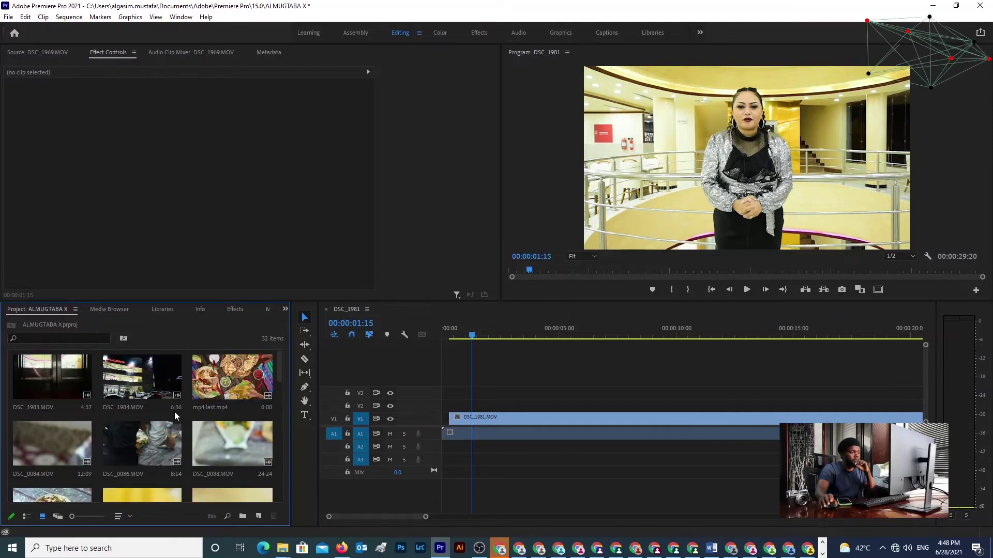
left_click(128, 442)
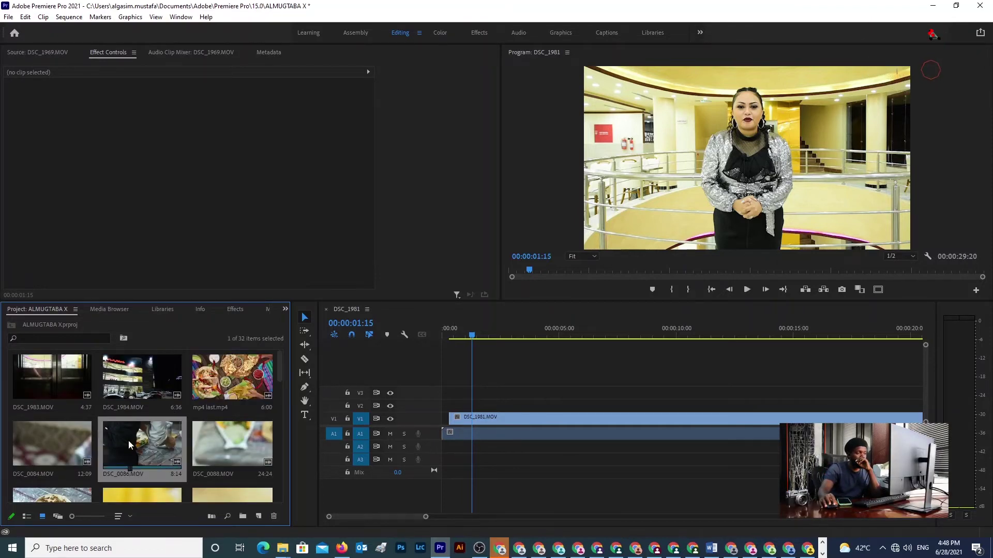
double_click(128, 440)
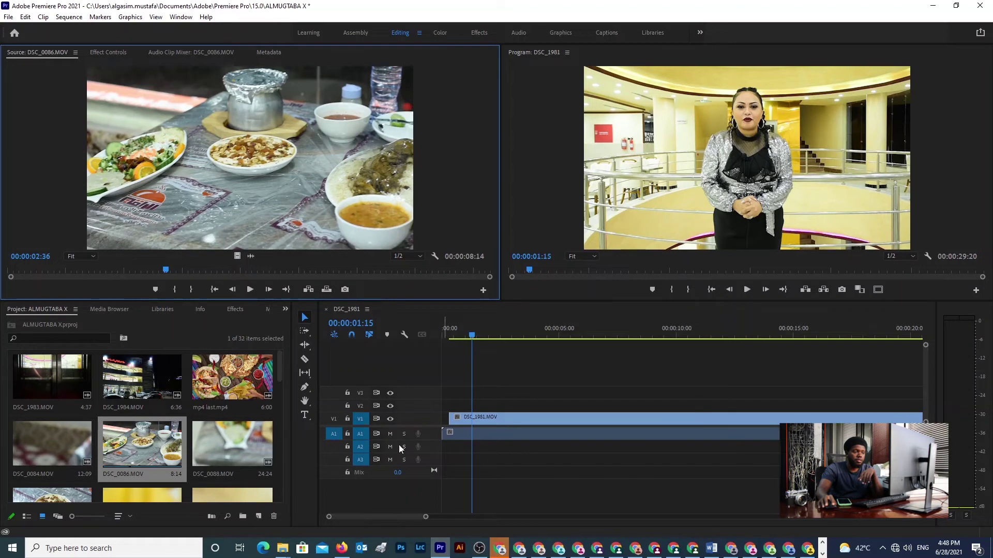
Scrub the sequence to 00:00:05:28, play DSC_0086.MOV in the Source monitor and open DSC_0088.MOV for comparison
left_click_drag(476, 326, 572, 359)
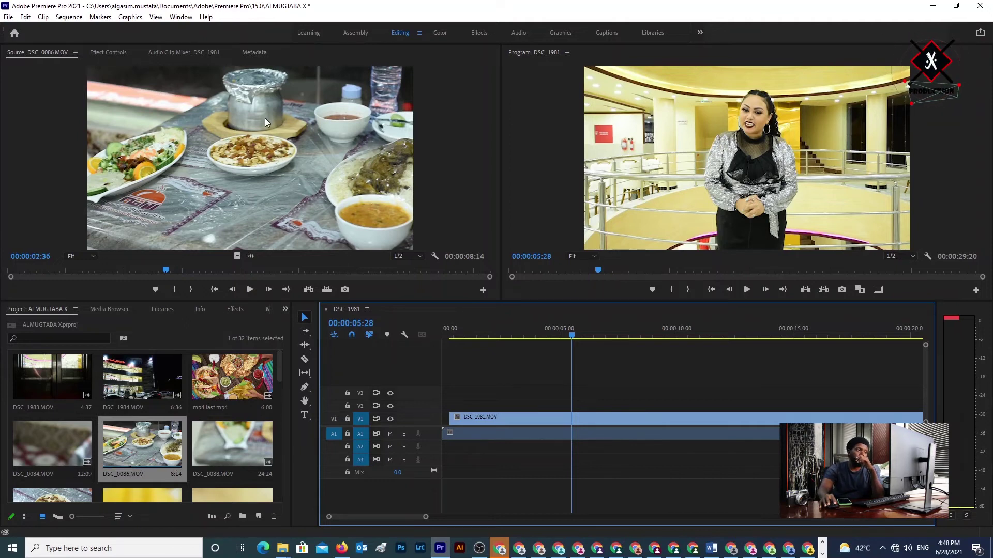
double_click(154, 446)
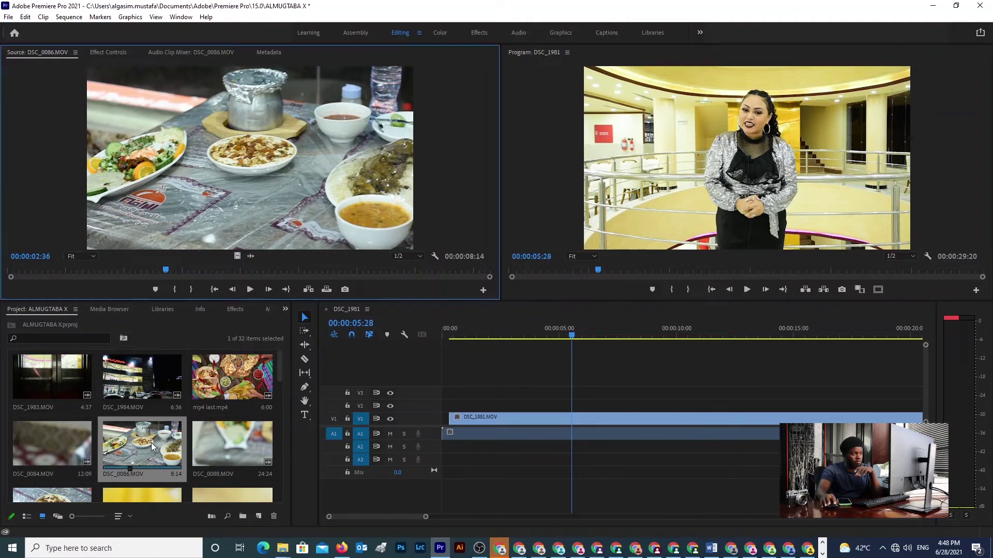
left_click(250, 290)
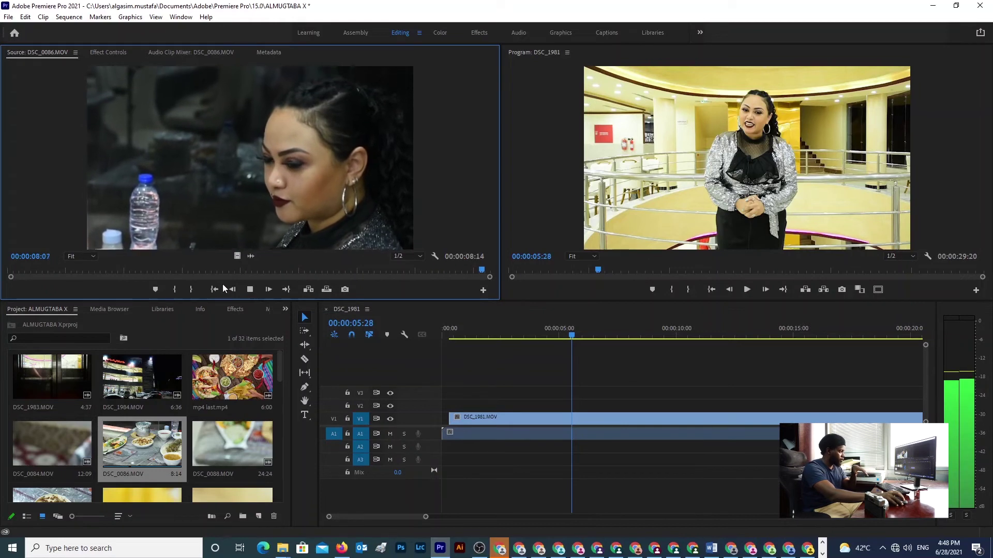
double_click(227, 444)
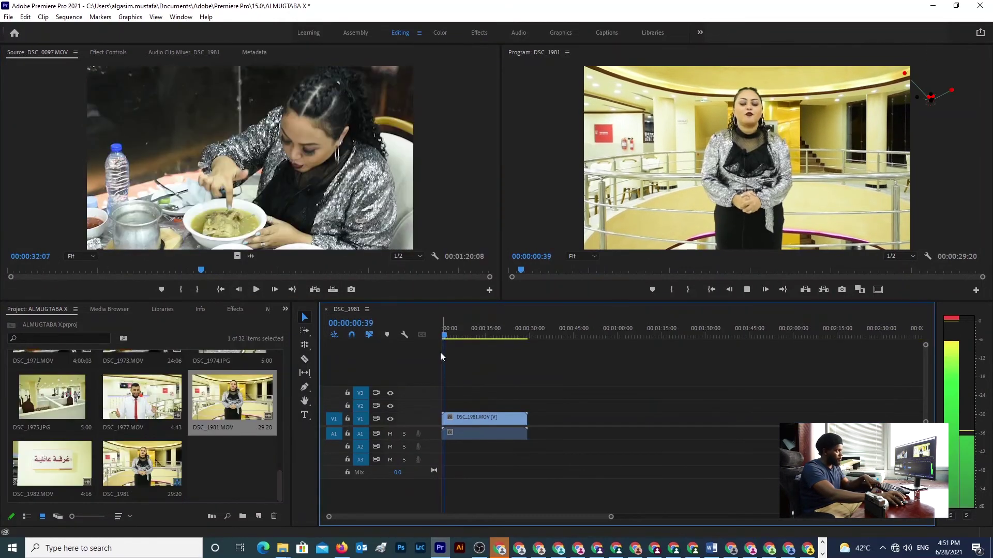
Step the DSC_1981 sequence back frame by frame to about 00:00:00:26 to examine where the speaker begins
key("Left")
key("Left")
key("Left")
key("Left")
key("Left")
key("Left")
key("Left")
key("Left")
key("Left")
key("Left")
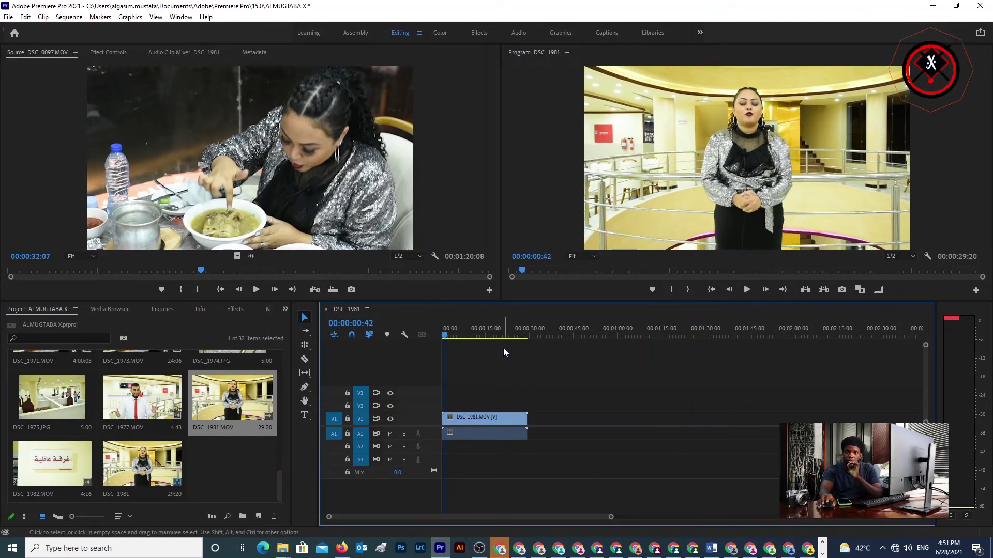
key("Left")
key("Left")
key("Left")
key("Left")
key("Left")
key("Left")
key("Left")
key("Left")
key("Left")
key("Left")
key("Left")
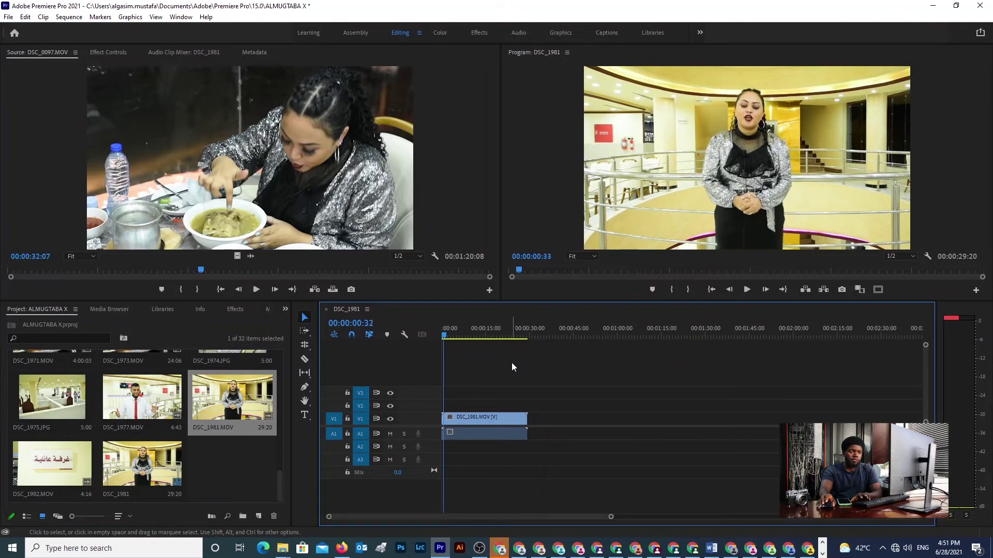
key("Left")
key("Left")
key("Left")
key("Left")
key("Left")
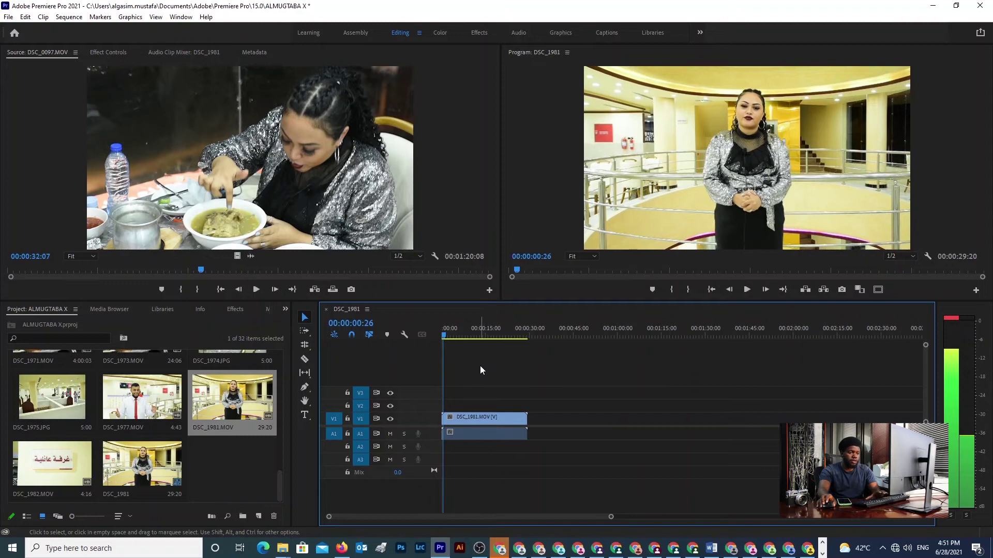
Split the linked video and audio of DSC_1981.MOV at the playhead, 00:00:00:26, with the Razor tool
key("equal")
key("equal")
key("equal")
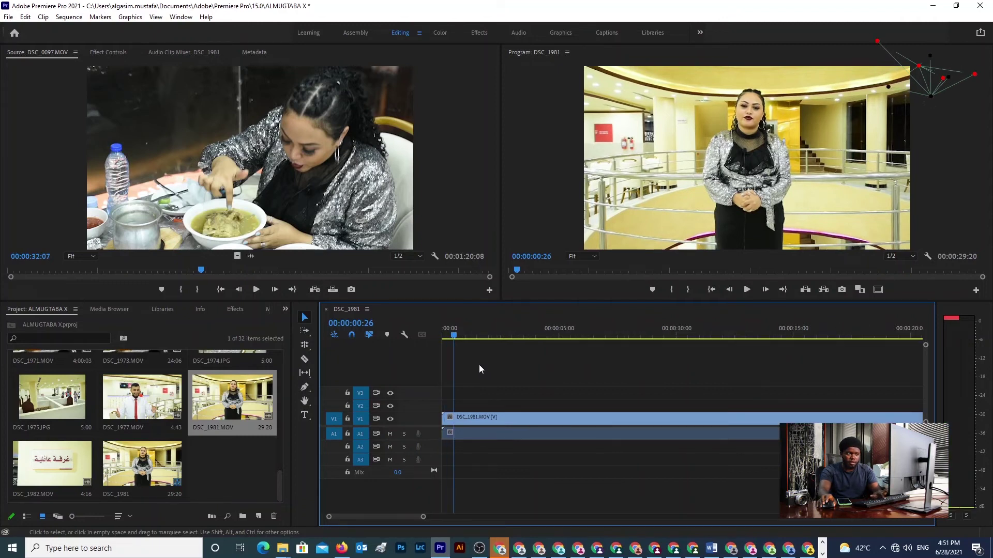
key("minus")
key("minus")
key("minus")
key("minus")
key("minus")
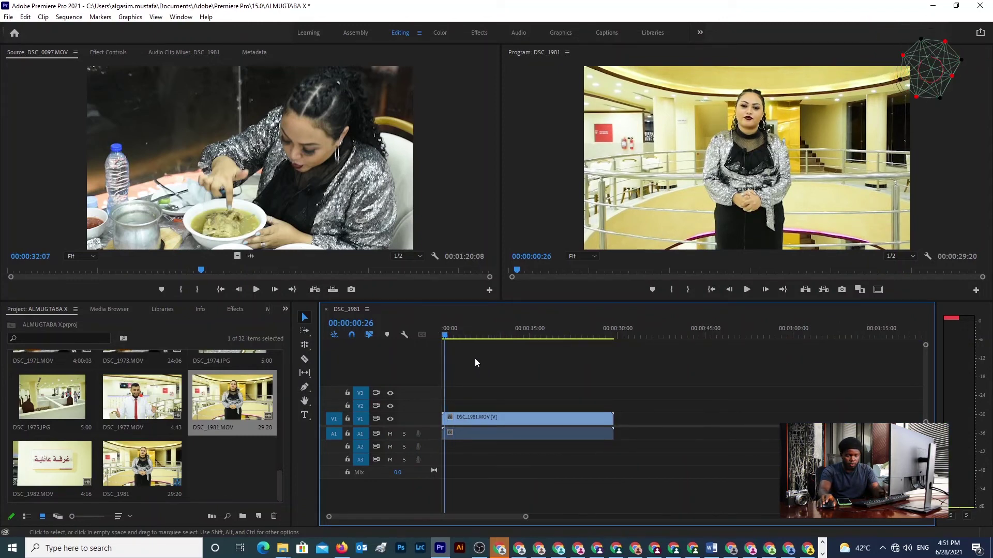
key("equal")
key("equal")
key("equal")
key("equal")
key("equal")
key("equal")
key("equal")
key("c")
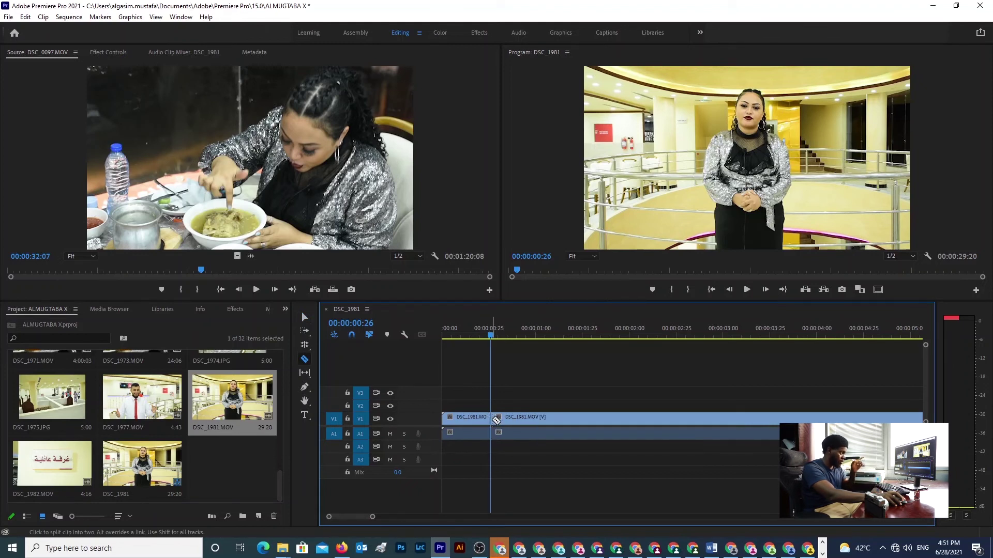
Select the short video and audio piece before the cut at 00:00:00:26 and delete it from the sequence
key("v")
left_click_drag(468, 390, 464, 448)
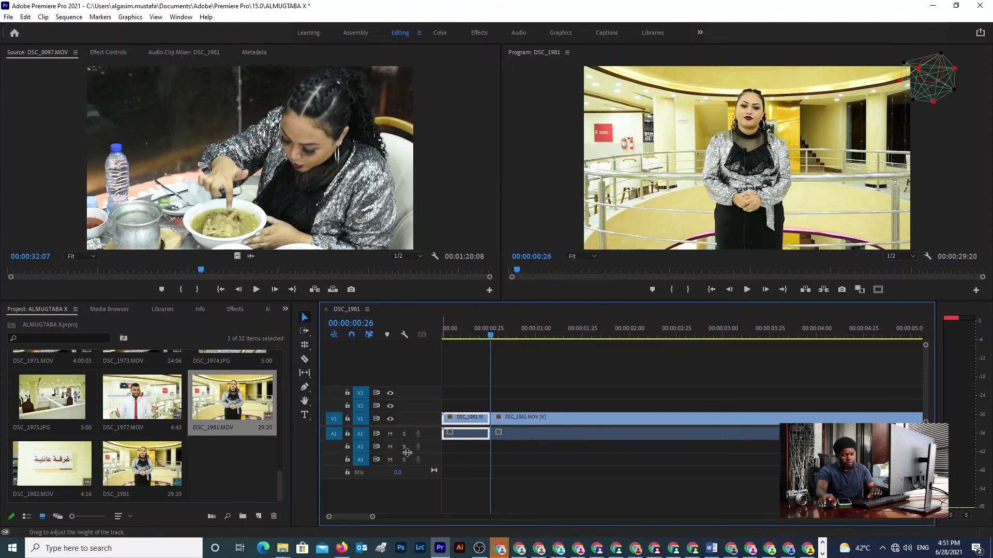
key("Delete")
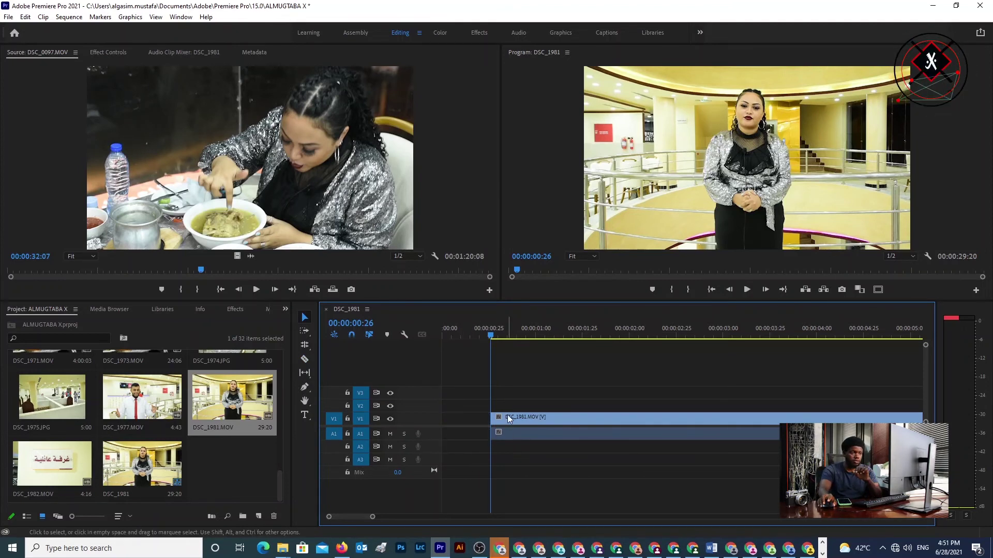
Play the trimmed DSC_1981 sequence from the cut point to review the speaker's opening, with the whole clip in view
key("space")
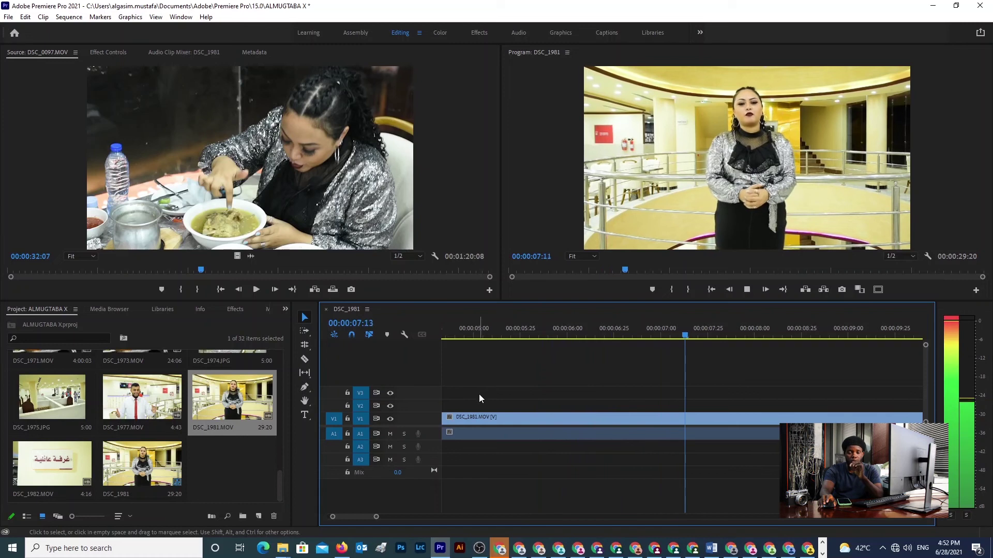
key("minus")
key("minus")
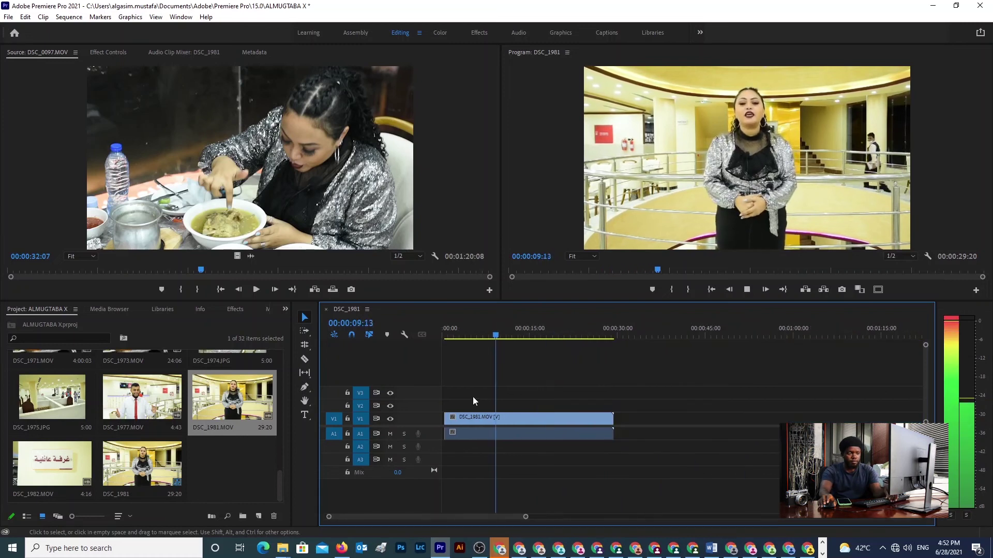